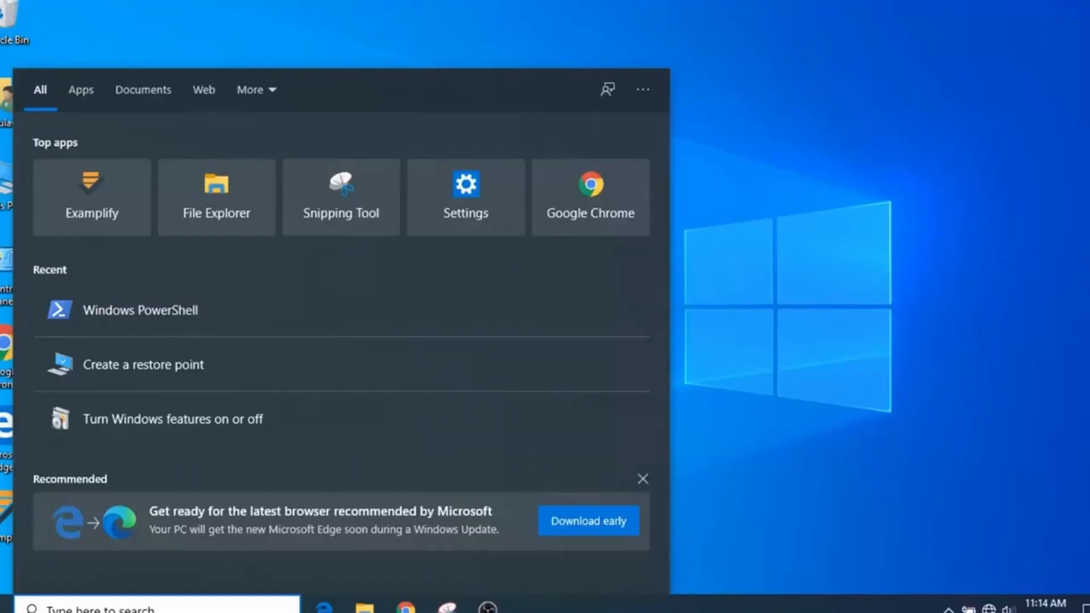
text(power)
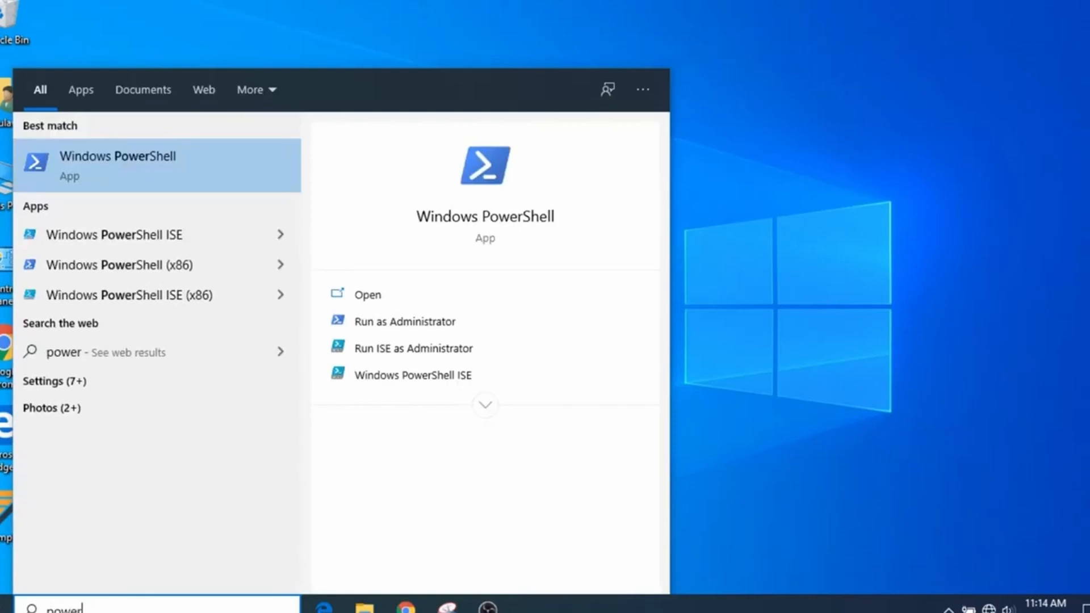
text(shell)
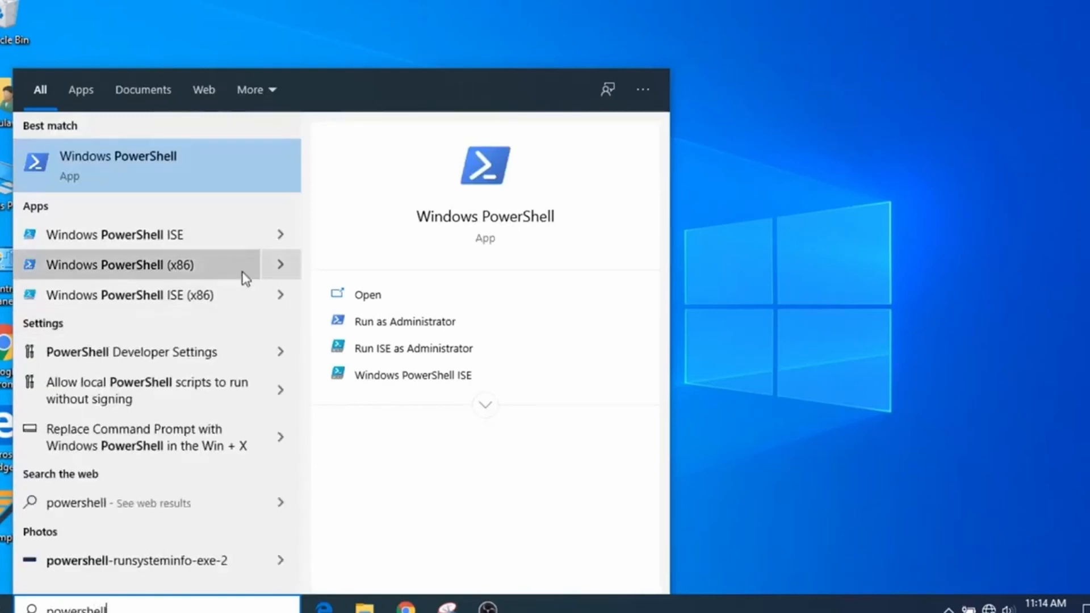
Step: Launch an elevated PowerShell console and run systeminfo.exe to print the system details
click(396, 326)
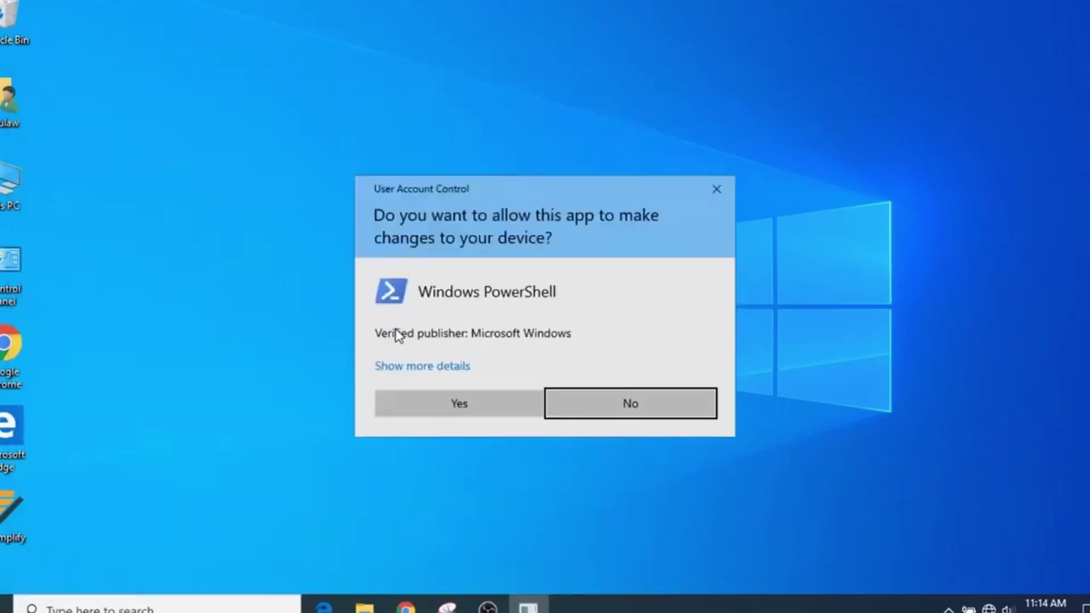
click(463, 411)
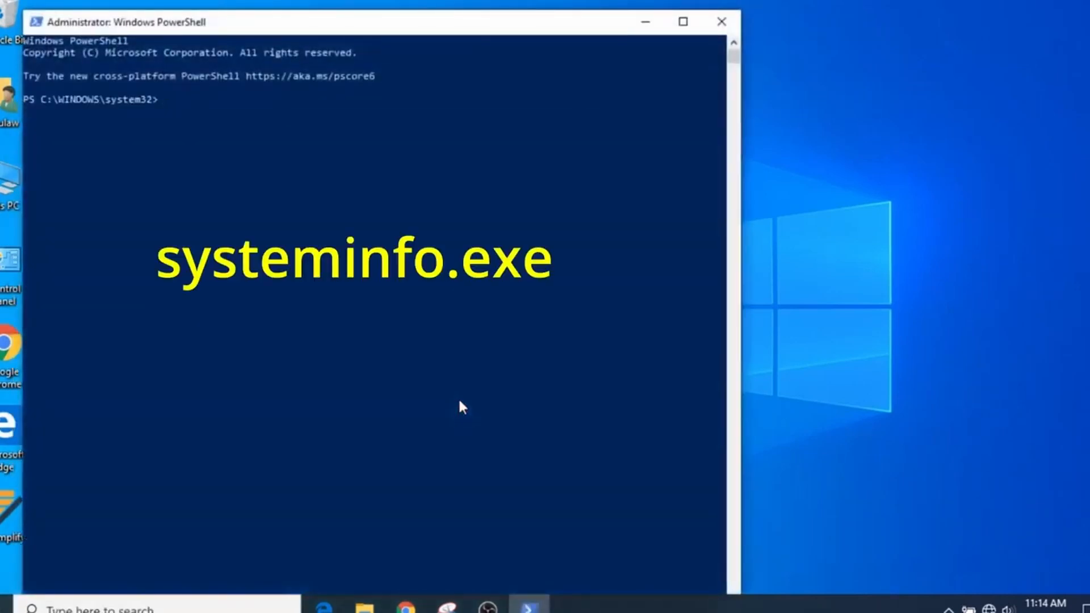
text(systeminfo.exe)
key(Return)
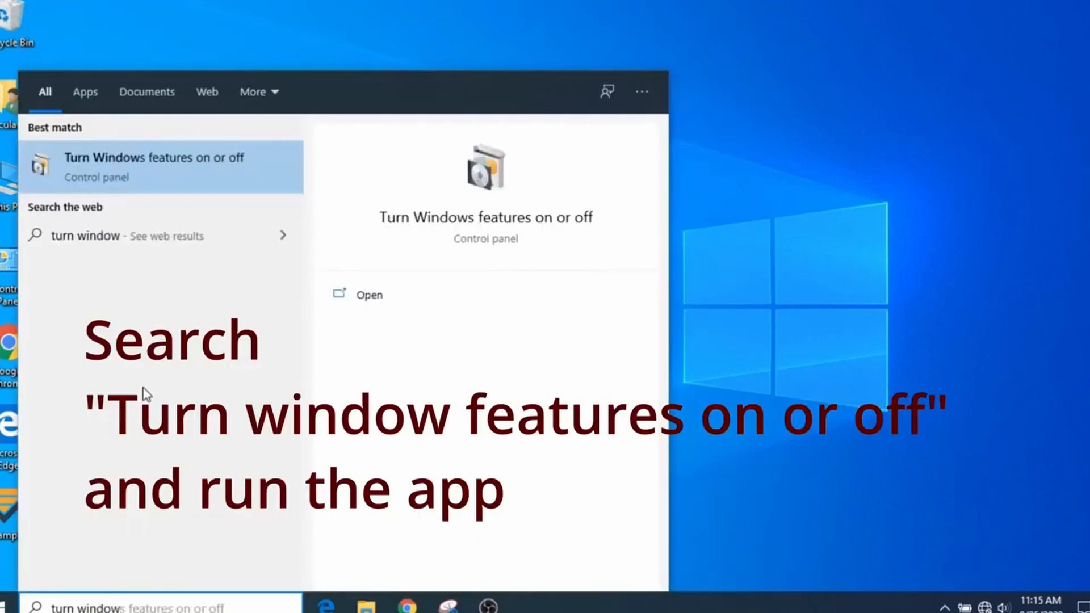
Step: Uncheck Hyper-V so its Management Tools and Platform sub-features all clear
key(Down)
click(382, 295)
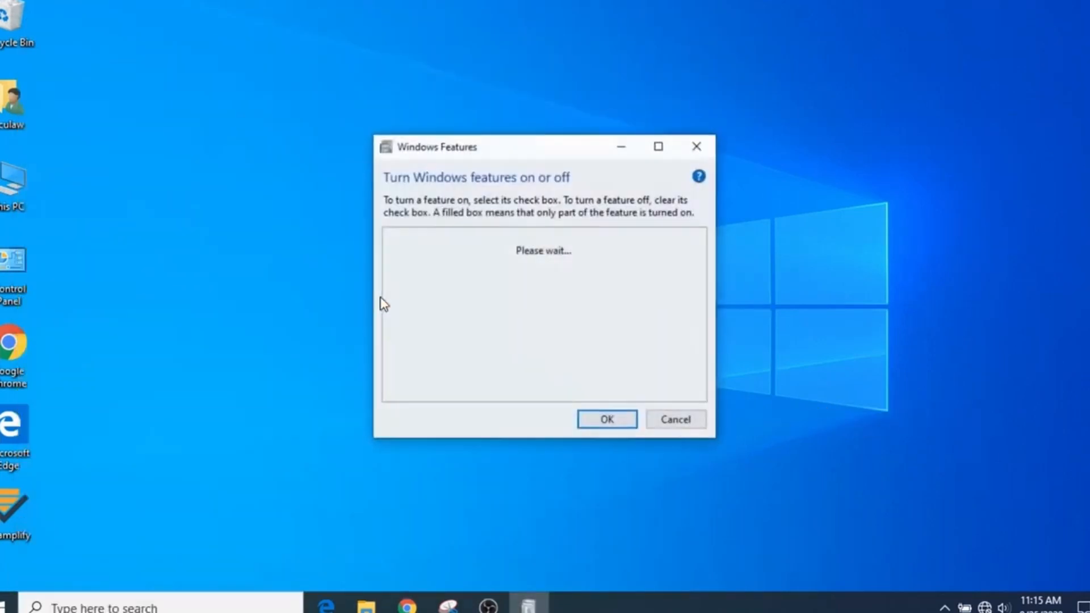
scroll(598, 302, down, 1)
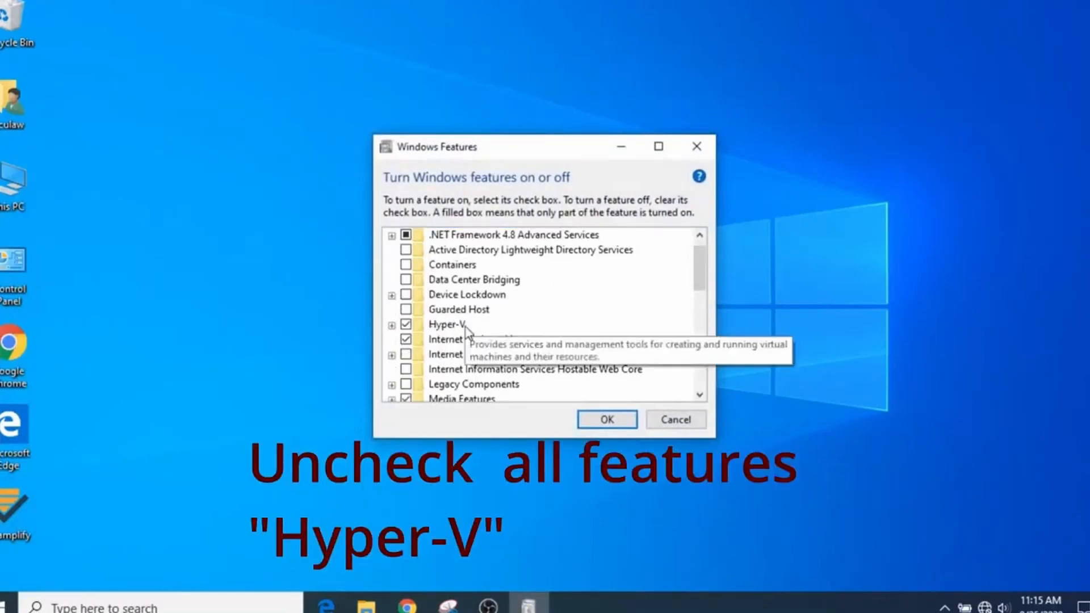
click(391, 325)
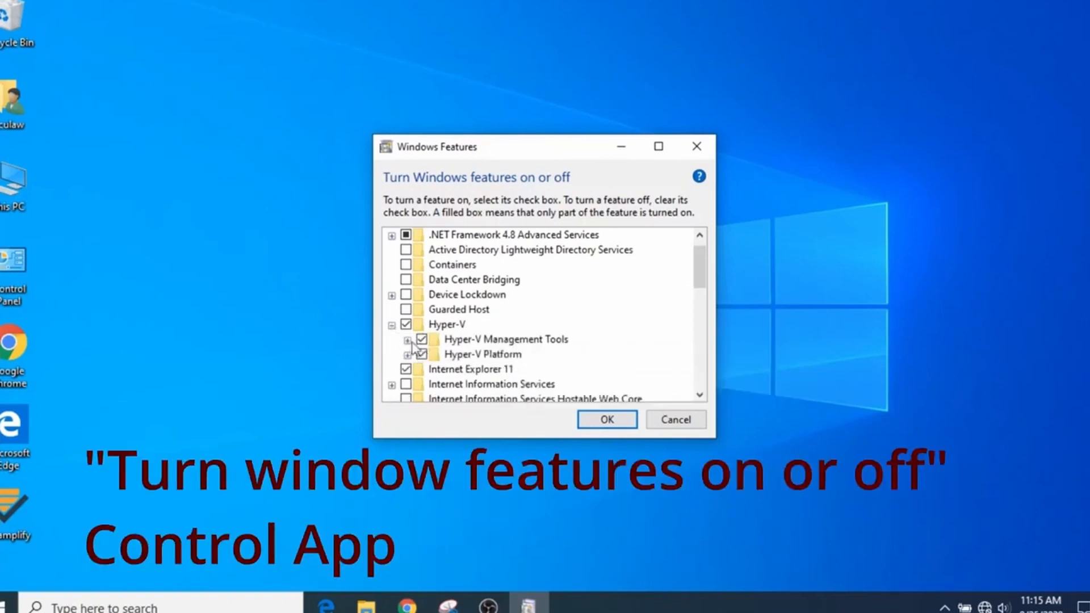
click(405, 325)
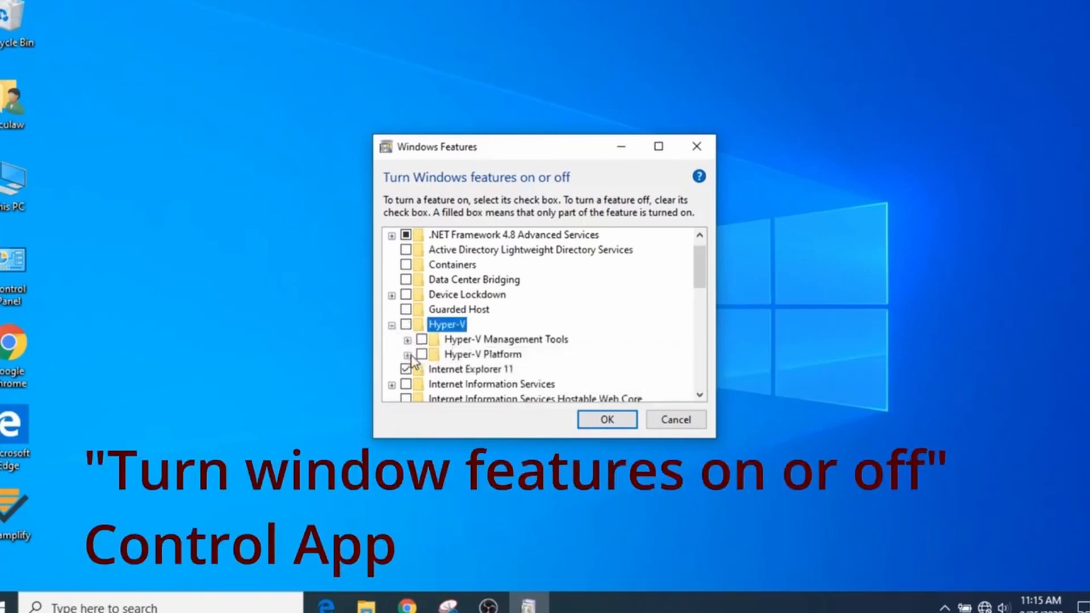
click(409, 355)
scroll(602, 328, down, 1)
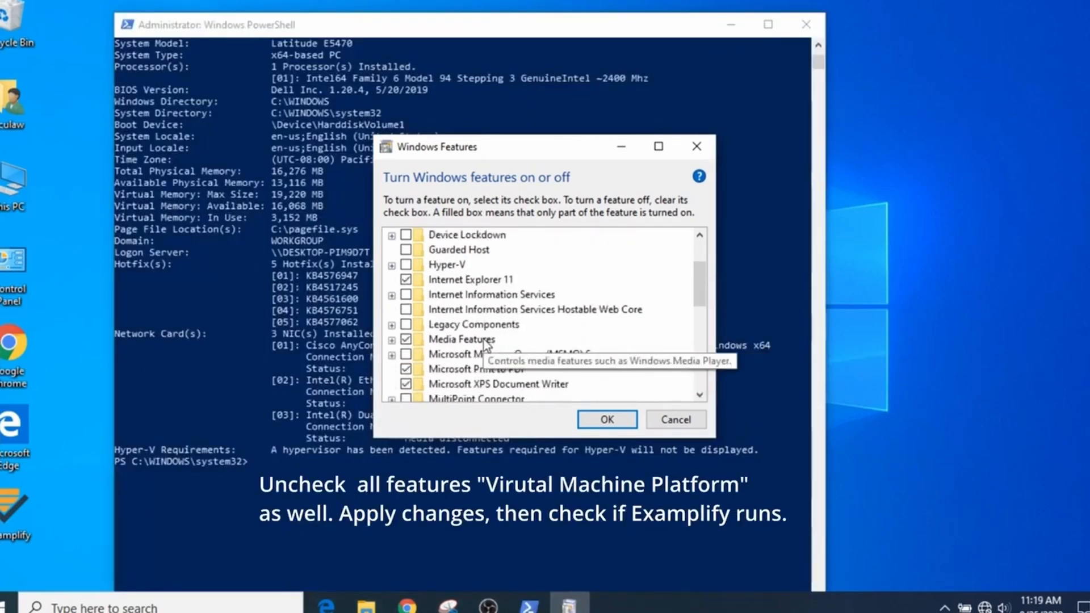
scroll(487, 343, down, 1)
scroll(490, 342, down, 1)
scroll(490, 342, down, 1)
scroll(492, 342, down, 1)
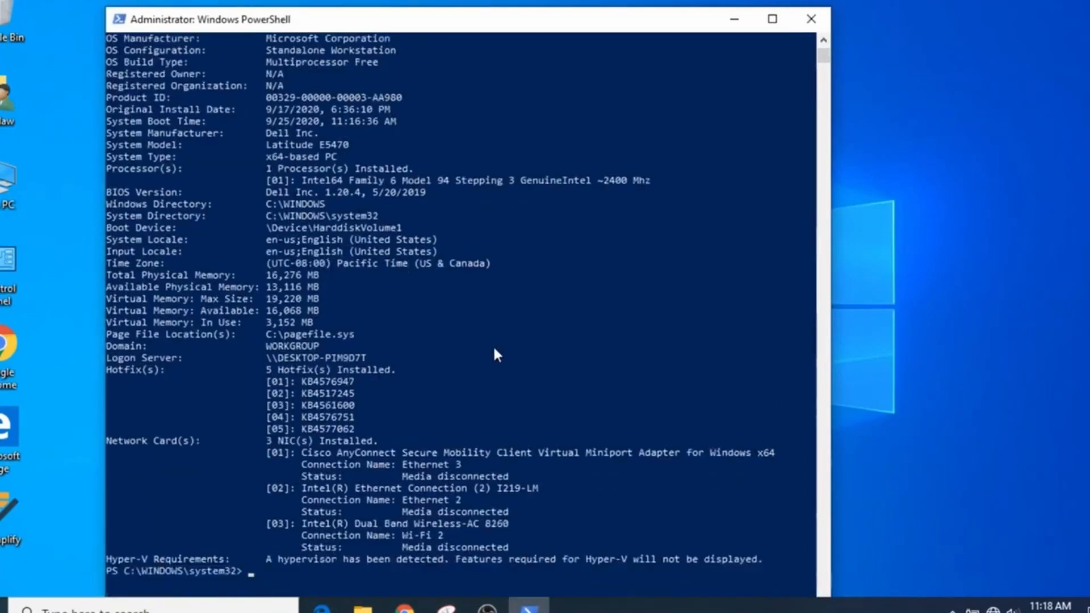
scroll(493, 345, down, 3)
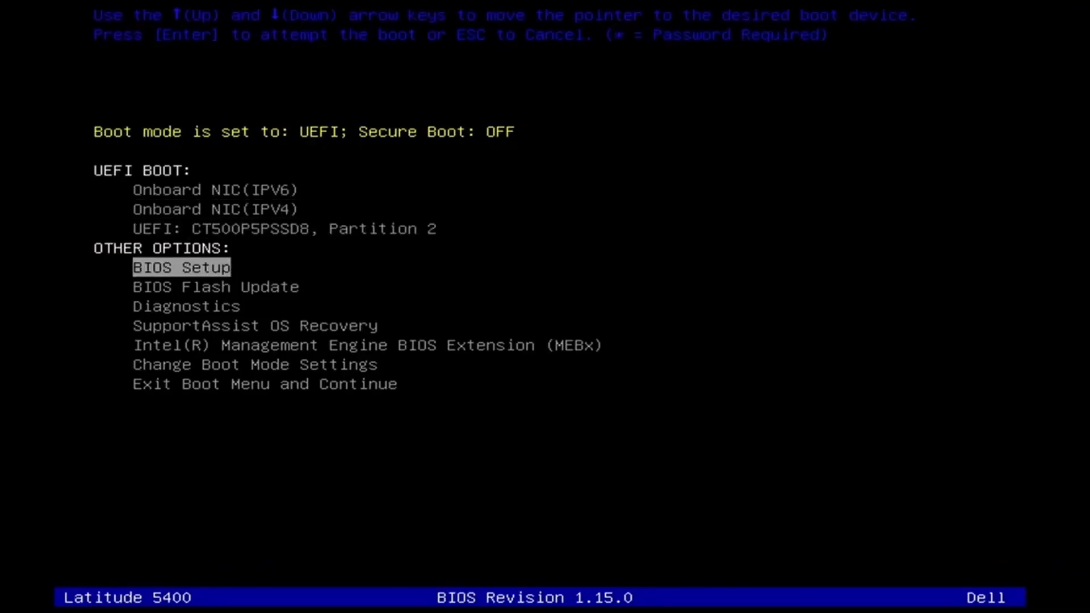
Step: Enter Dell BIOS Setup from the boot menu to reach the Virtualization page
key(Return)
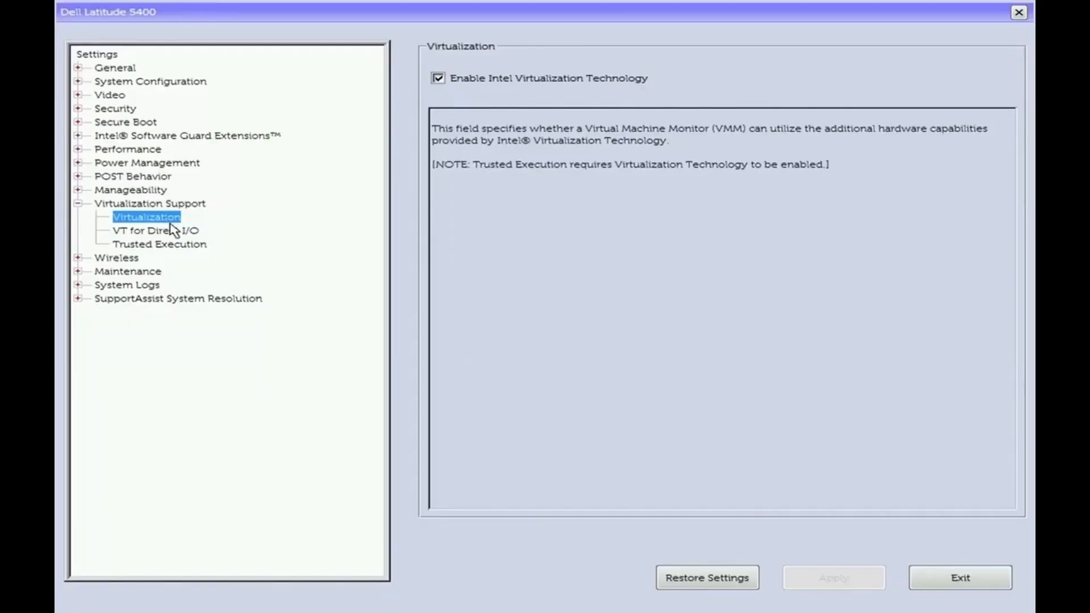